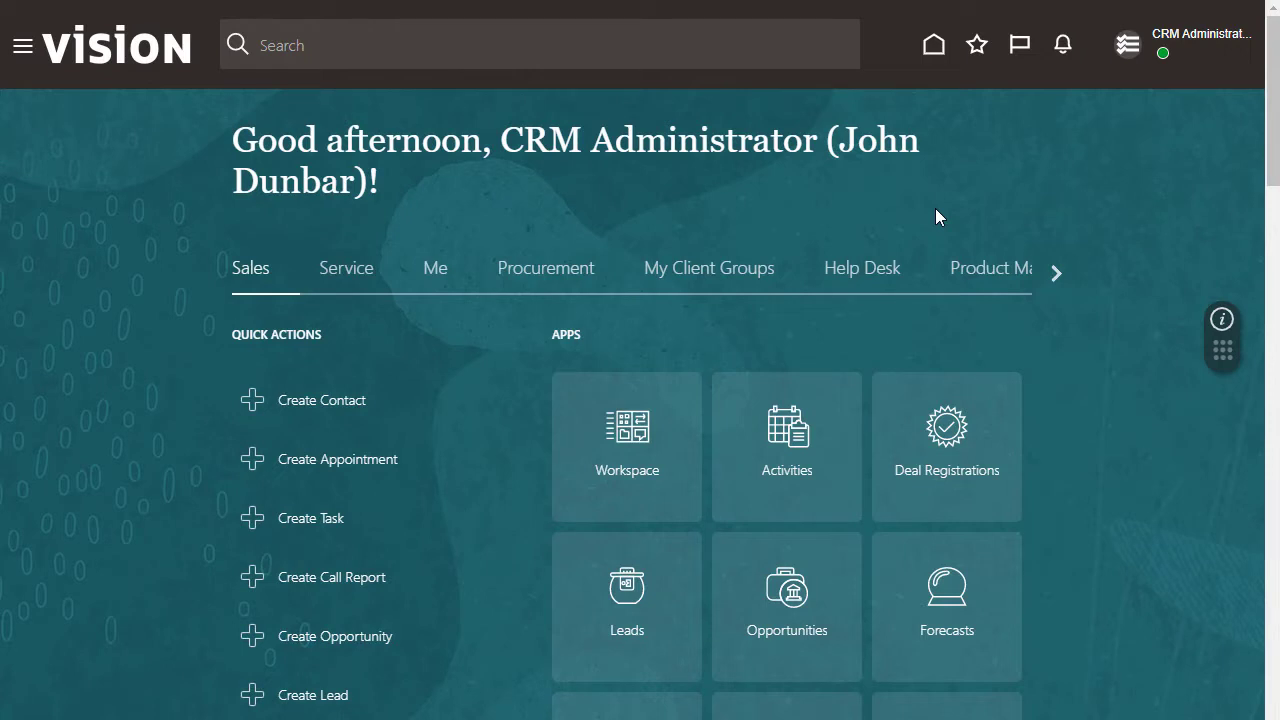
# Reveal the Knowledge work area and its apps on the home page
pyautogui.click(1057, 268)
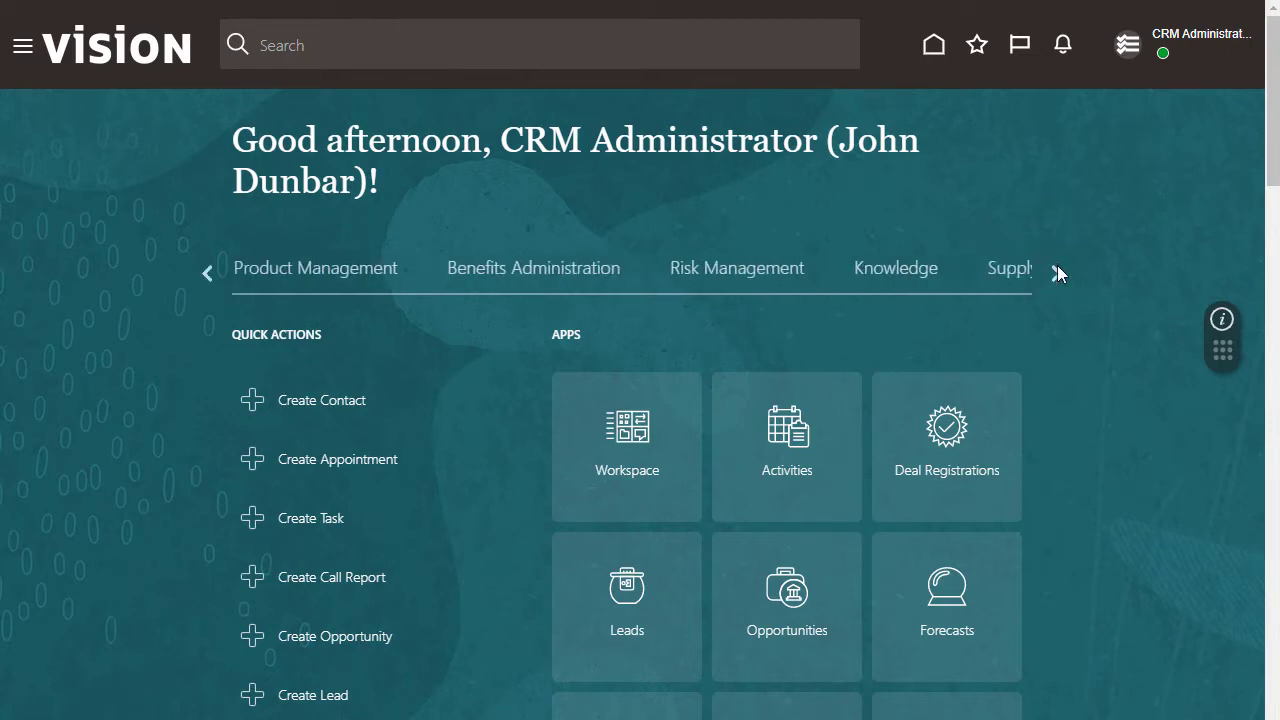
pyautogui.click(897, 274)
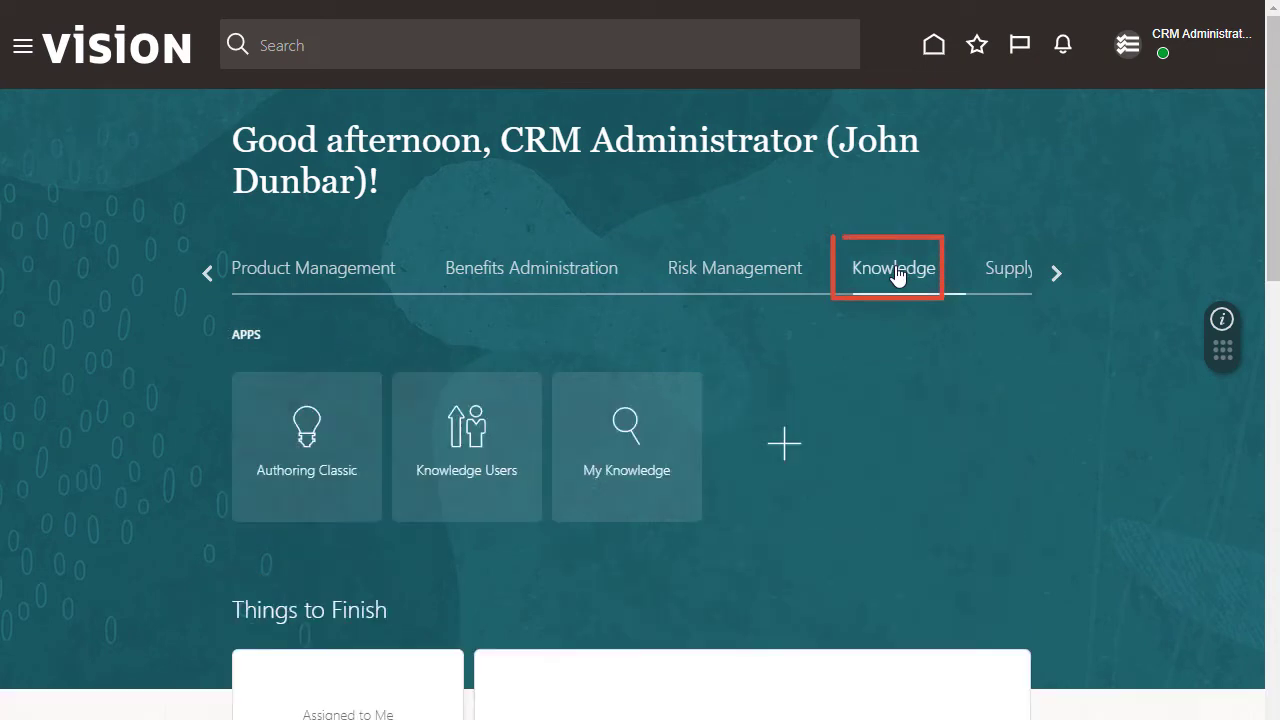
# Create a new knowledge article from Authoring Classic using the FAQ template
pyautogui.click(307, 428)
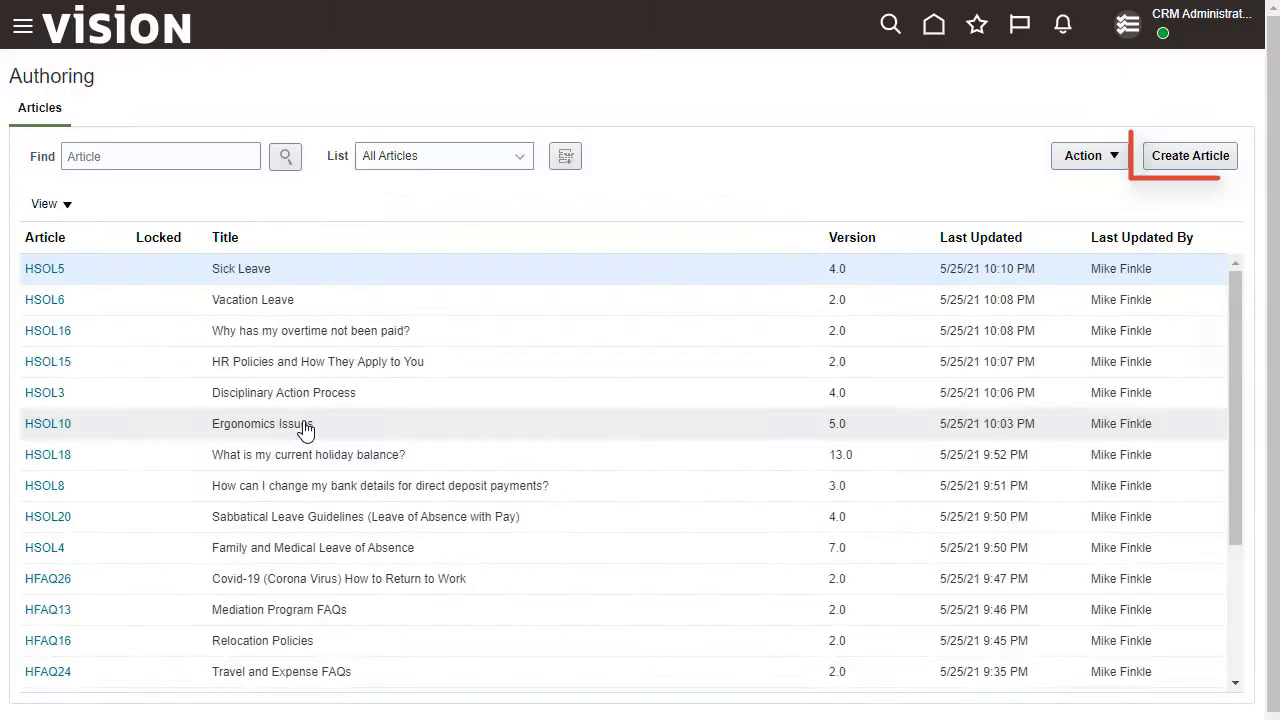
pyautogui.click(1174, 162)
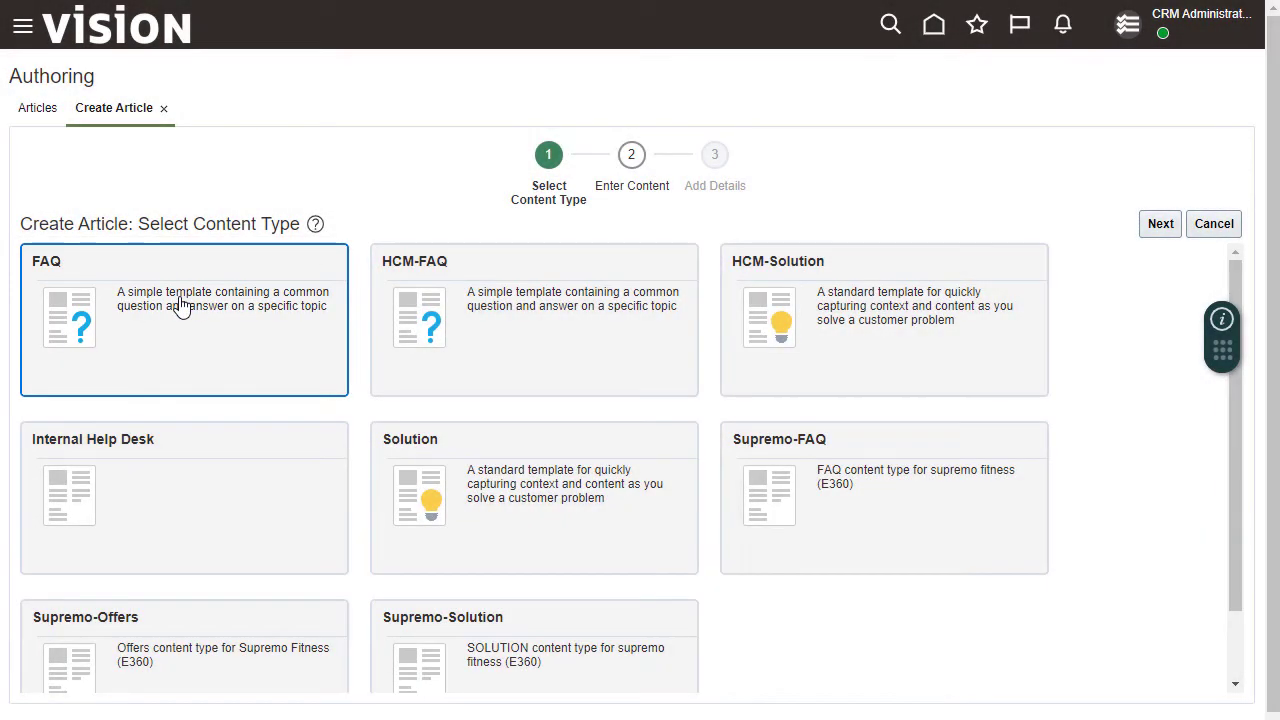
pyautogui.click(181, 303)
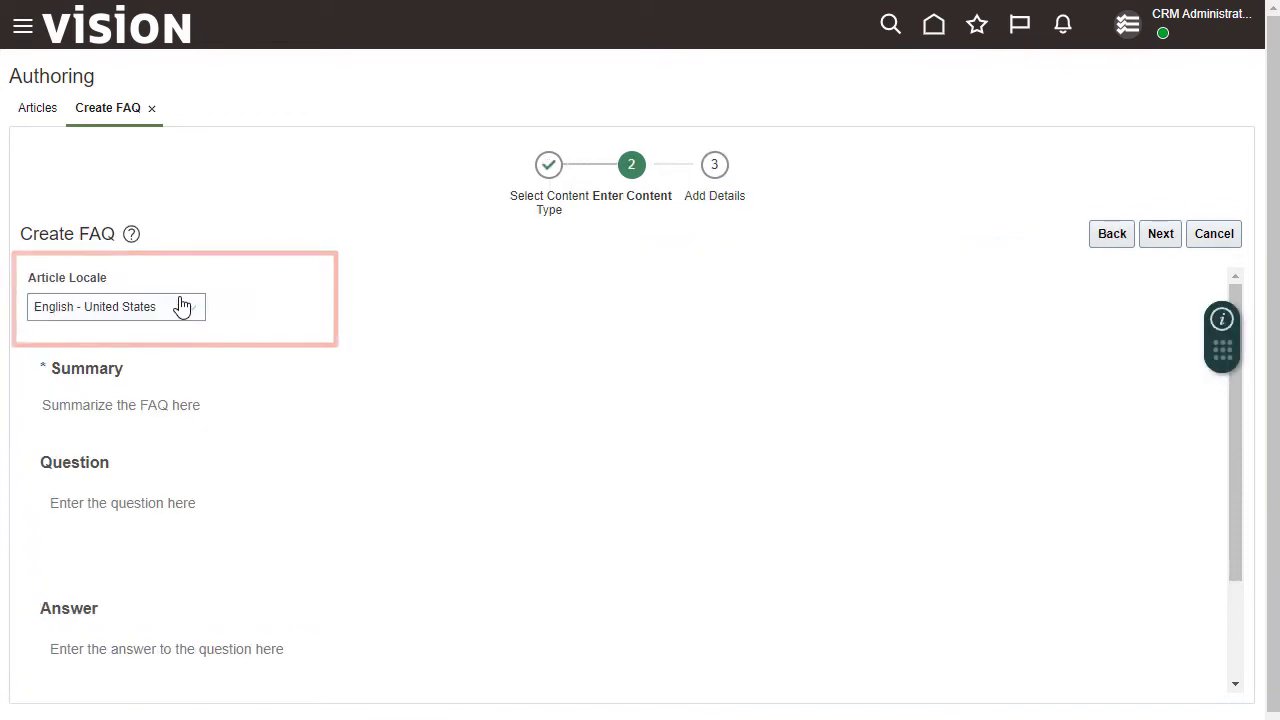
# Enter the summary, the question with 'troubleshoot' in bold, and paste the three-step numbered answer
pyautogui.click(795, 405)
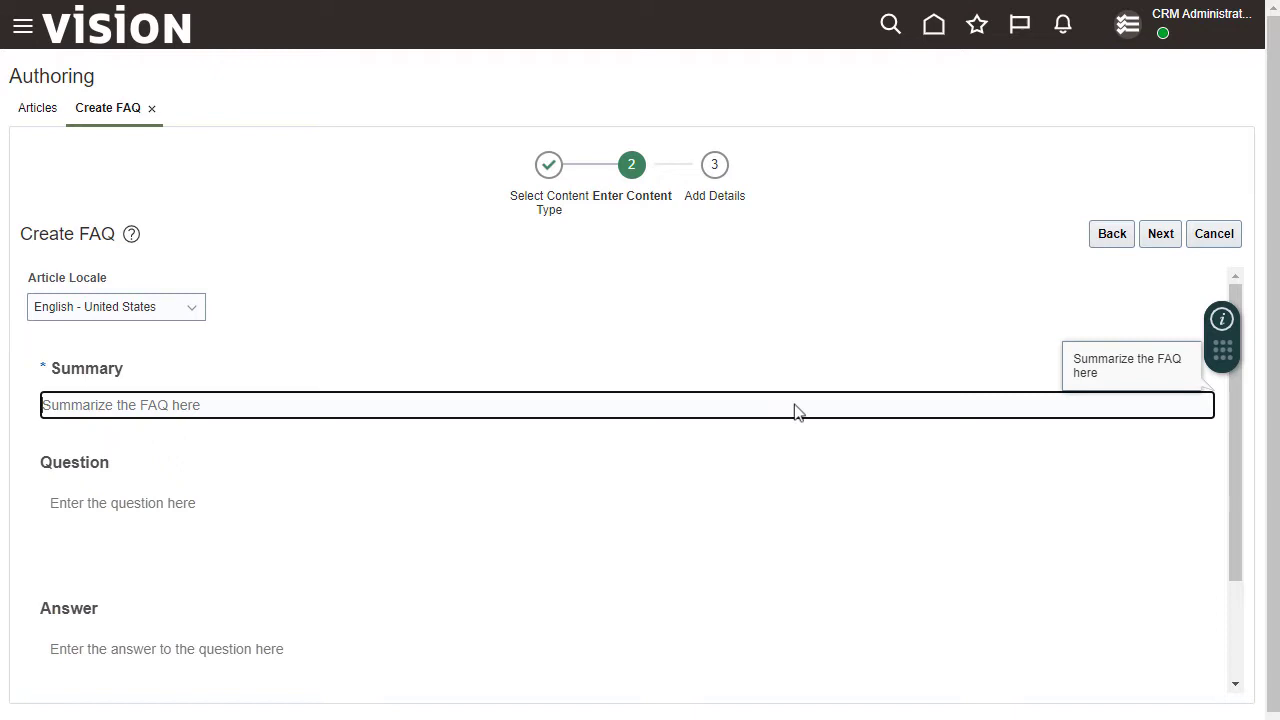
pyautogui.write('Display on FIT 1000 Elliptical Does Not')
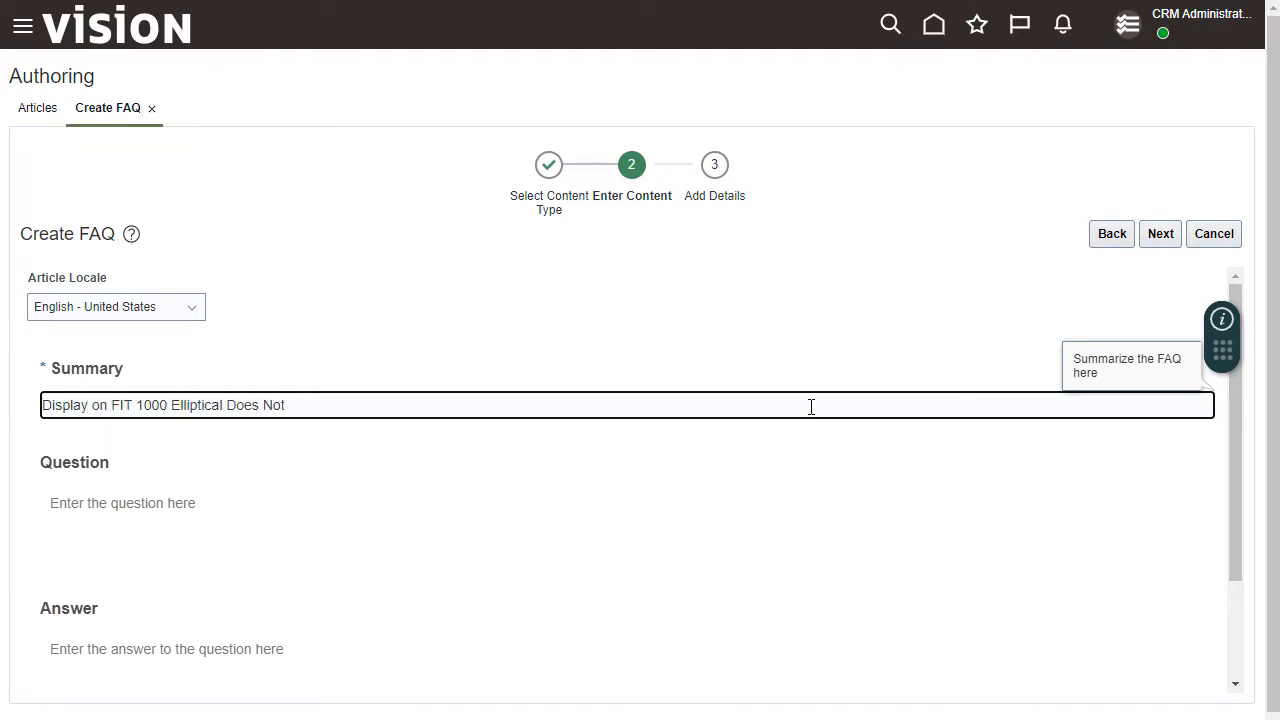
pyautogui.write(' Illuminate')
pyautogui.scroll(-2, 811, 405)
pyautogui.click(889, 399)
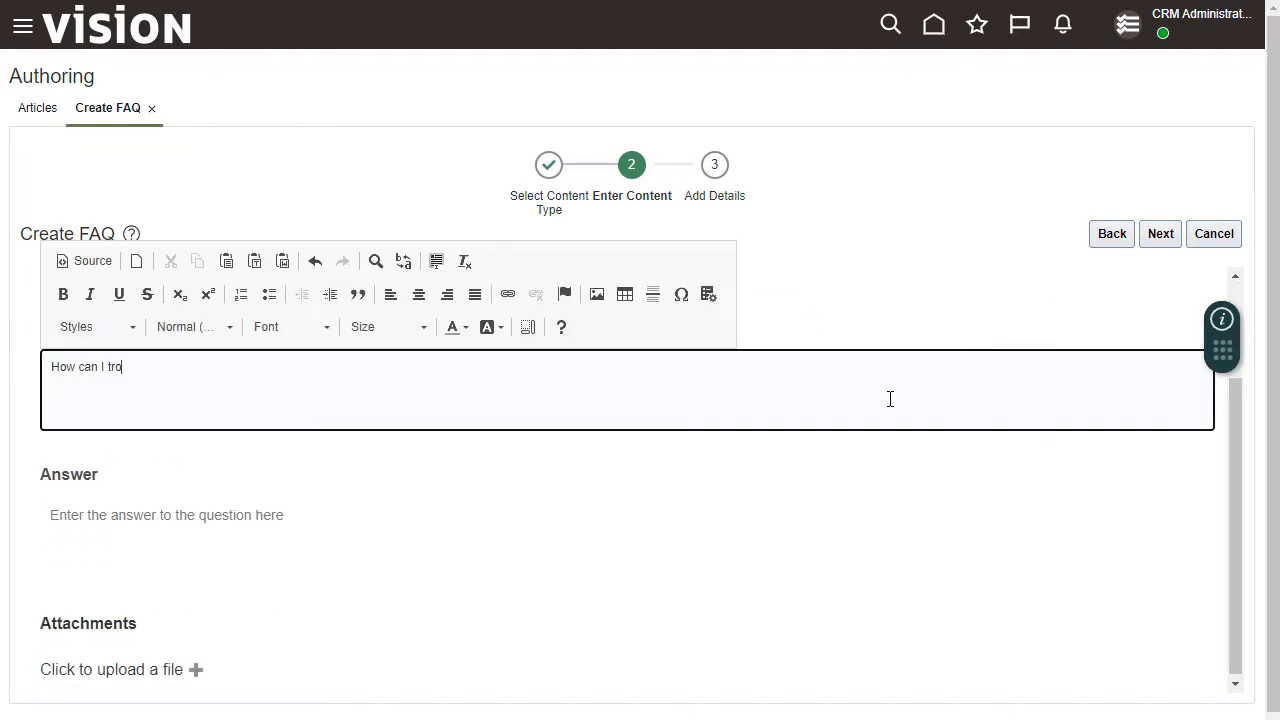
pyautogui.write('How can I troubleshoot a display on a FIT 1000 Ellipticap that does not illuminate?')
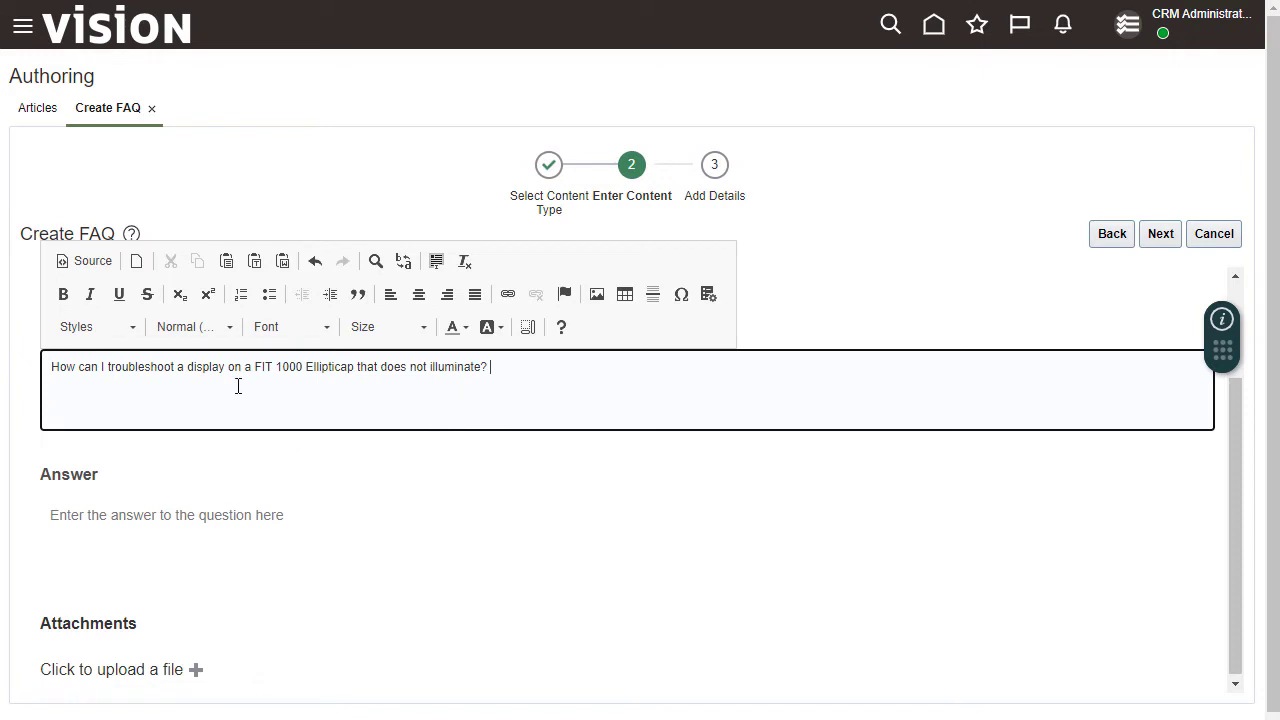
pyautogui.moveTo(107, 367); pyautogui.dragTo(180, 367)
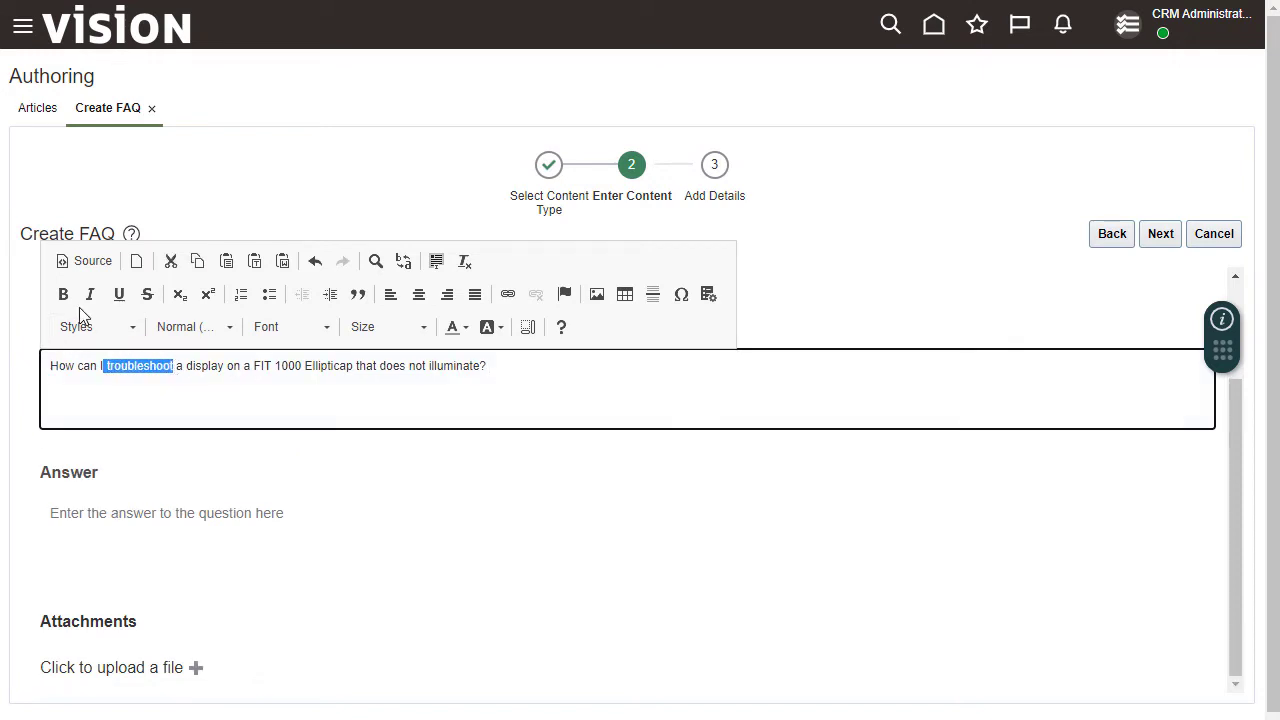
pyautogui.click(63, 295)
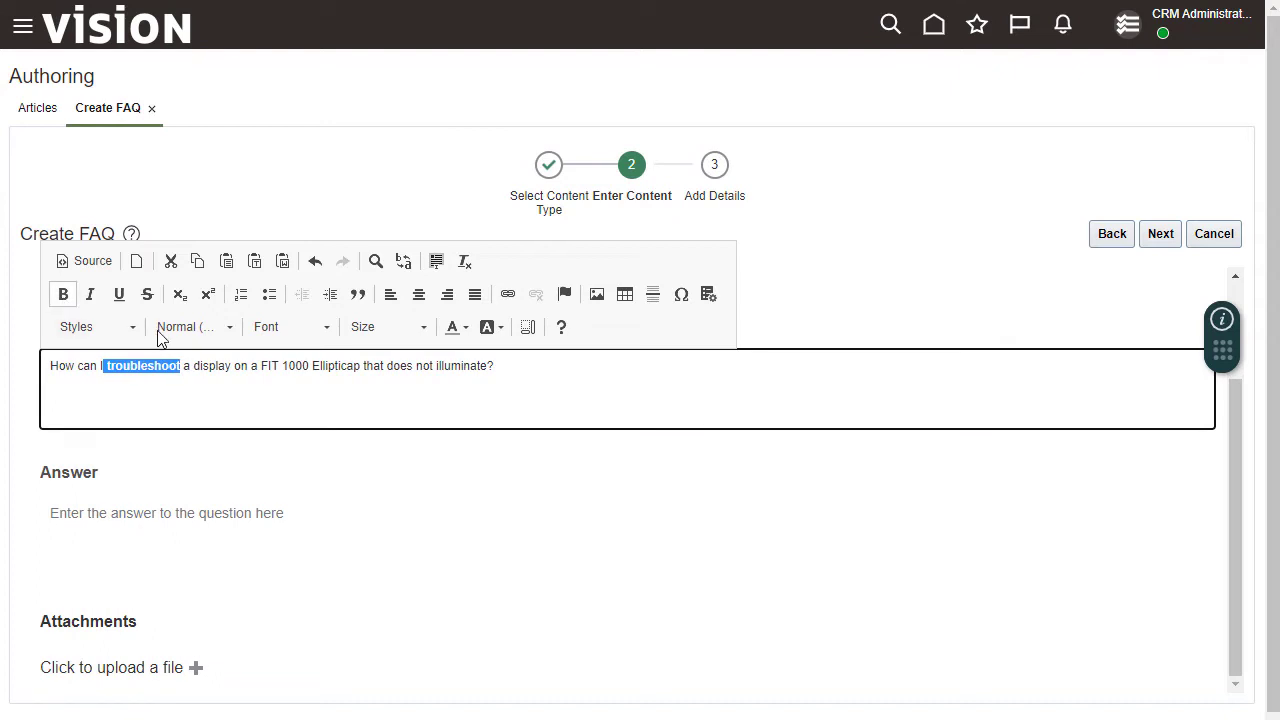
pyautogui.click(521, 375)
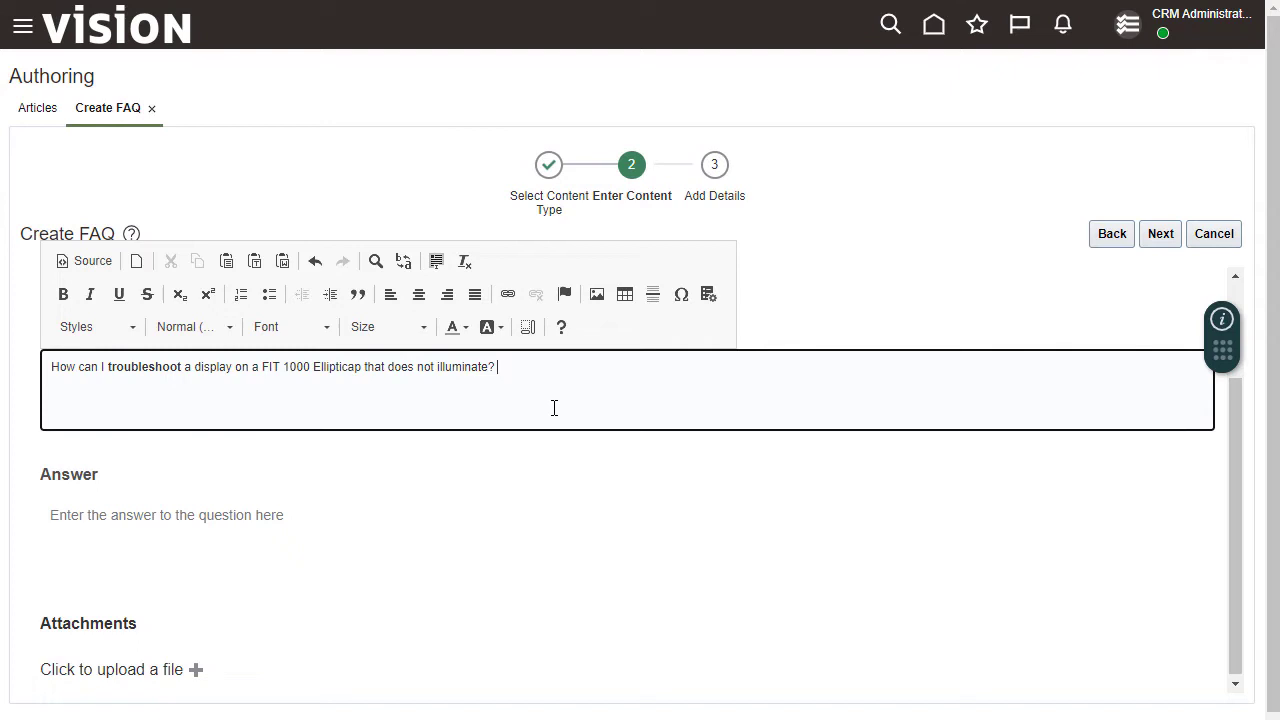
pyautogui.click(698, 538)
pyautogui.write('Verify that there is power to the unit. Check for warning lights. Information on the meaning of various colors is provided in another FAQ on this site. Contact your Help Desk, providing as much detail as possible.')
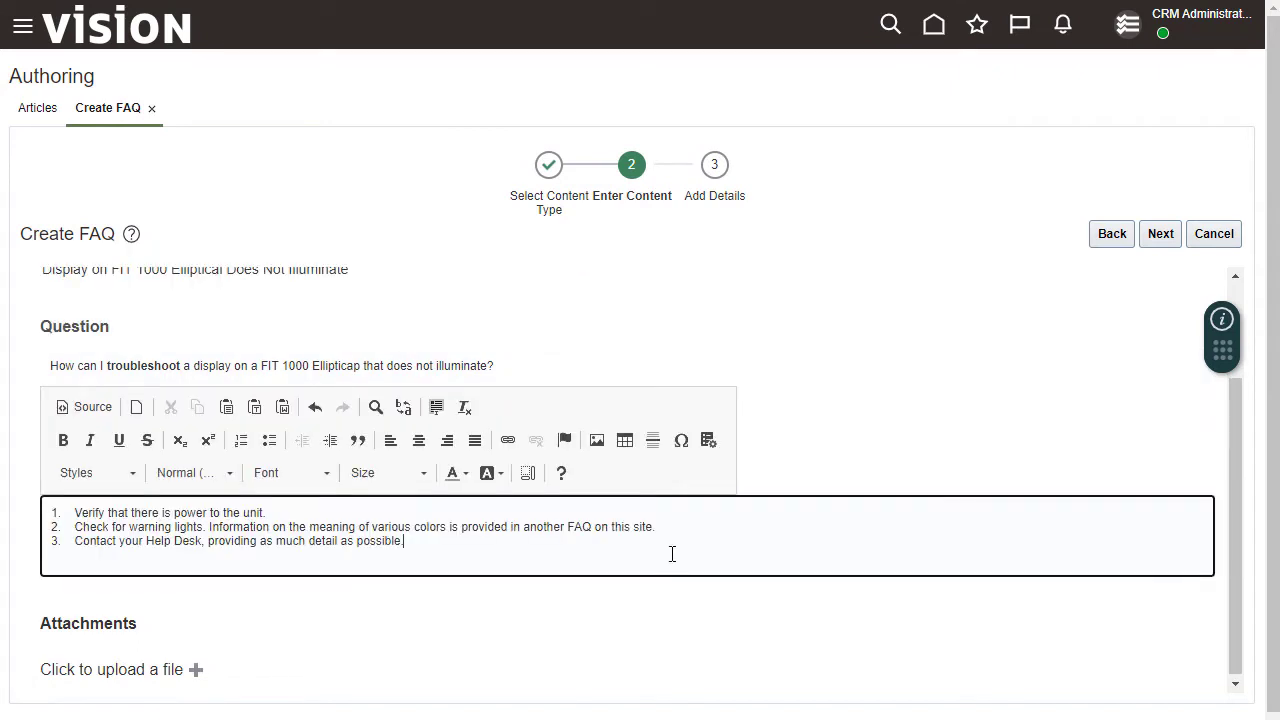
# Select FIT 1000 Elliptical under Supremo Fitness > Cardio Fitness Machines > Ellipticals as the article's product
pyautogui.click(1160, 233)
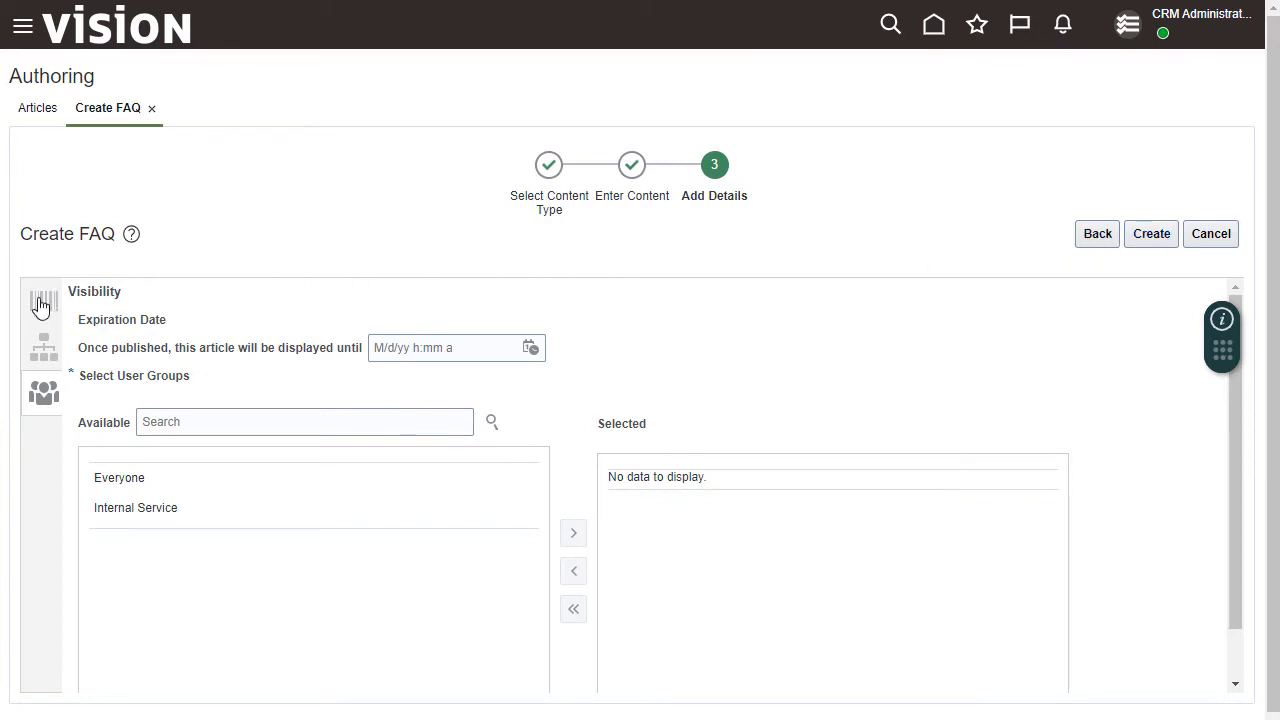
pyautogui.click(42, 303)
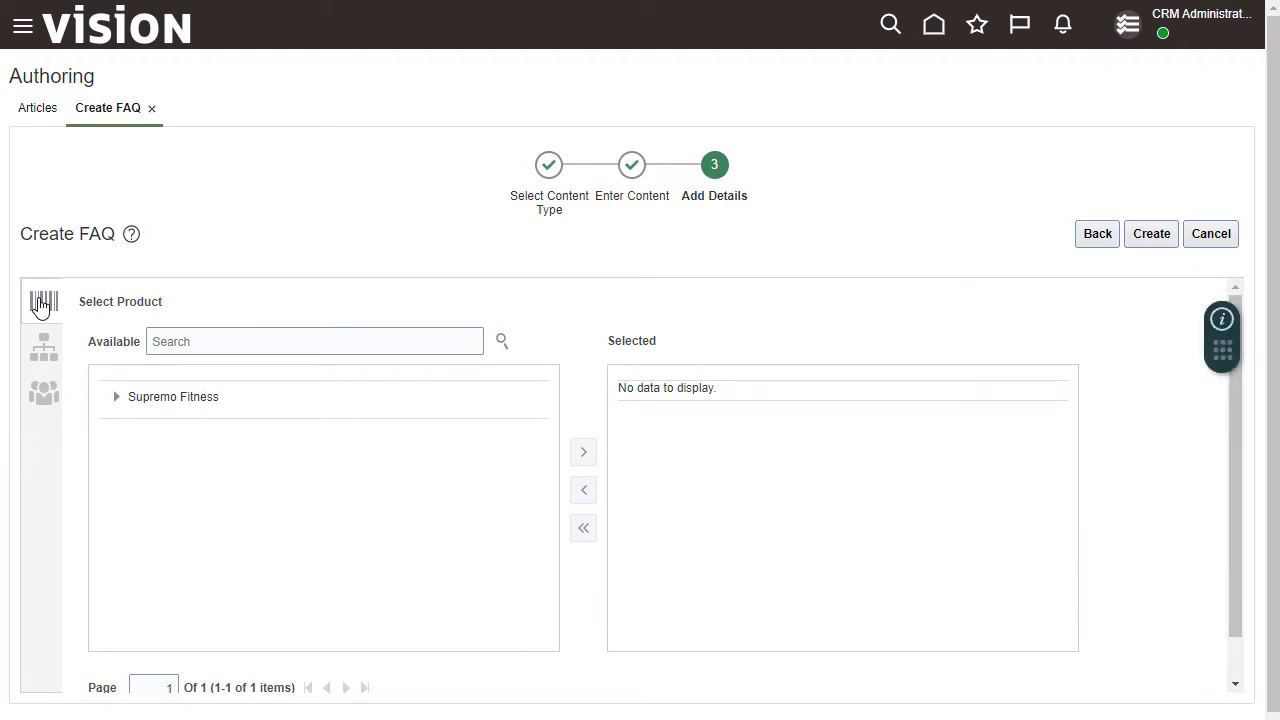
pyautogui.click(116, 396)
pyautogui.click(140, 460)
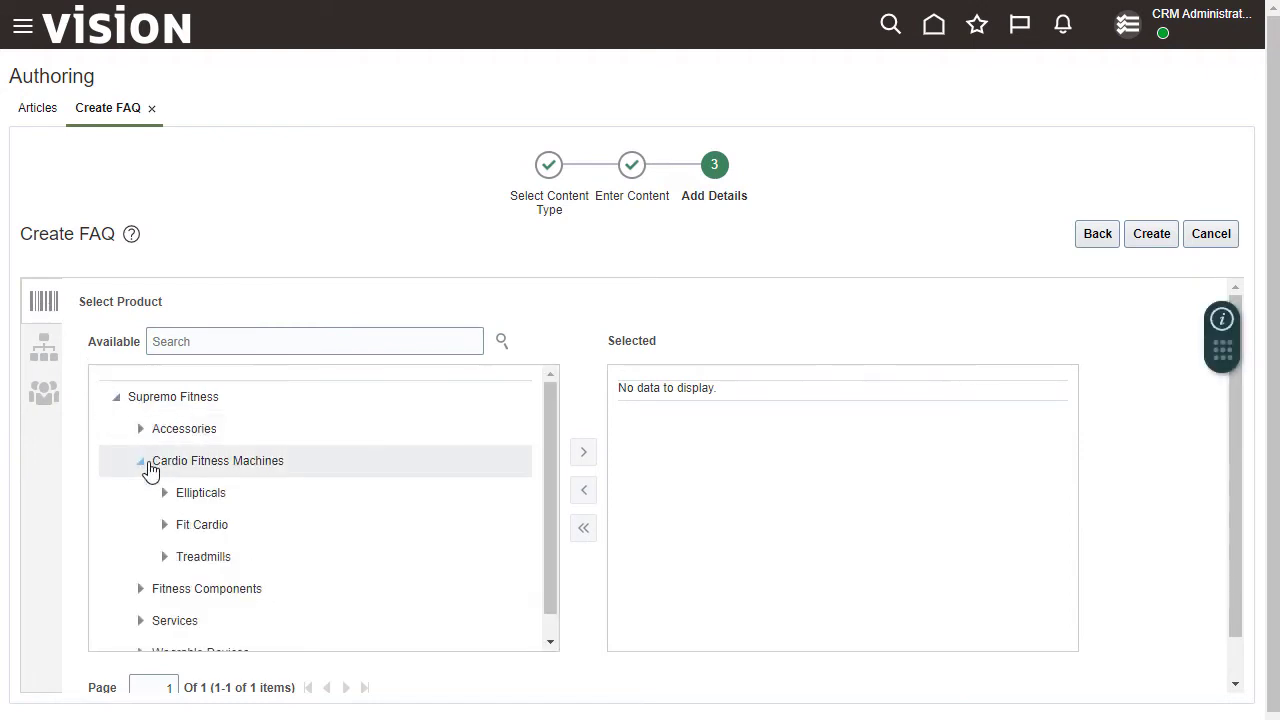
pyautogui.click(164, 492)
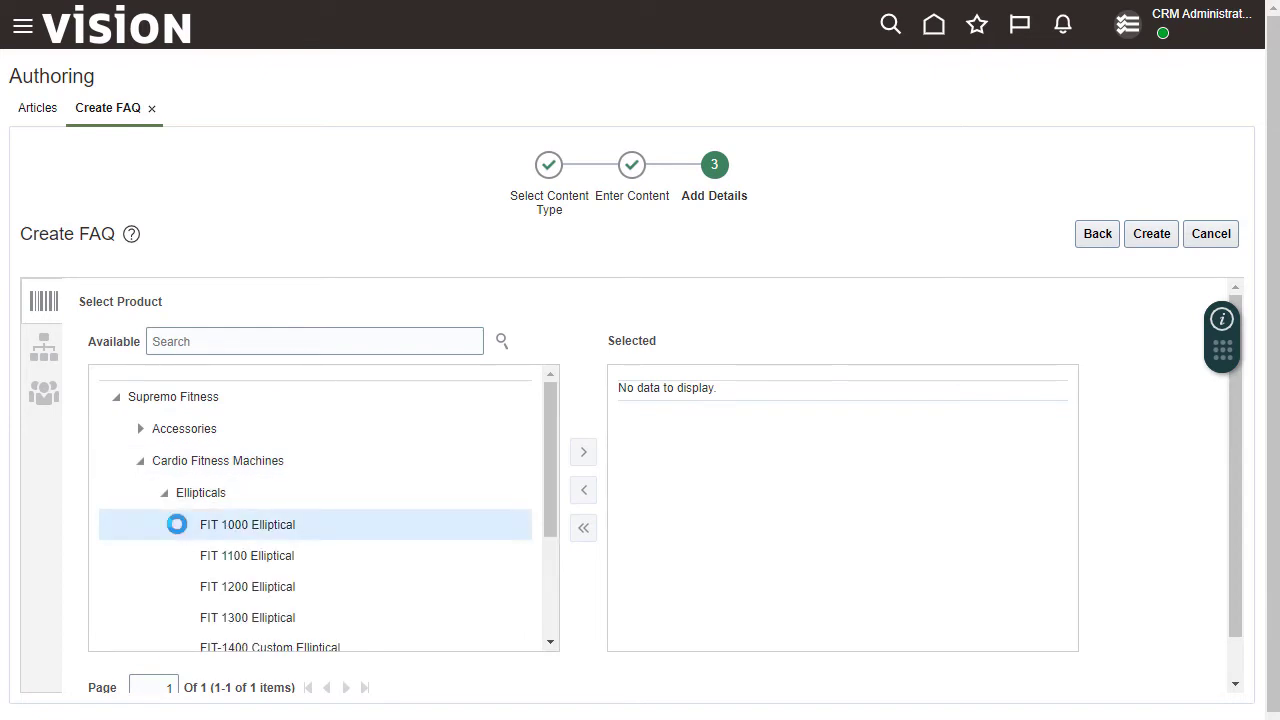
pyautogui.click(176, 524)
pyautogui.click(583, 452)
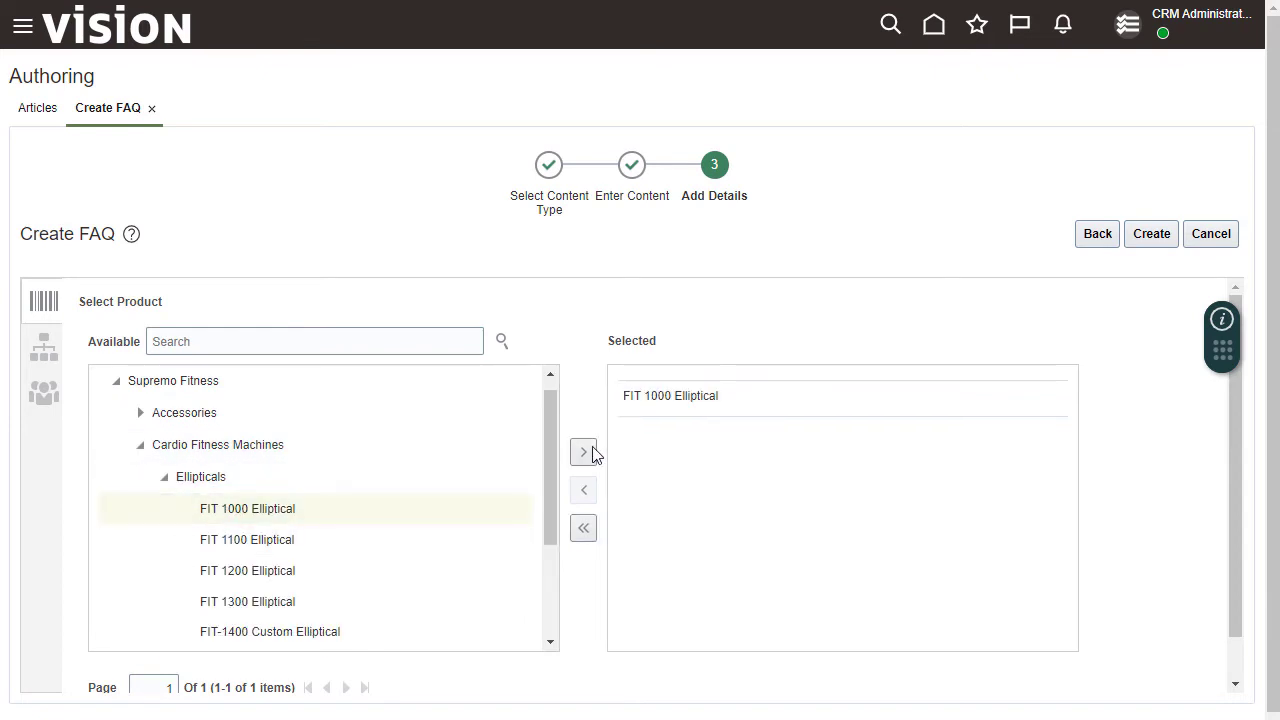
pyautogui.click(44, 395)
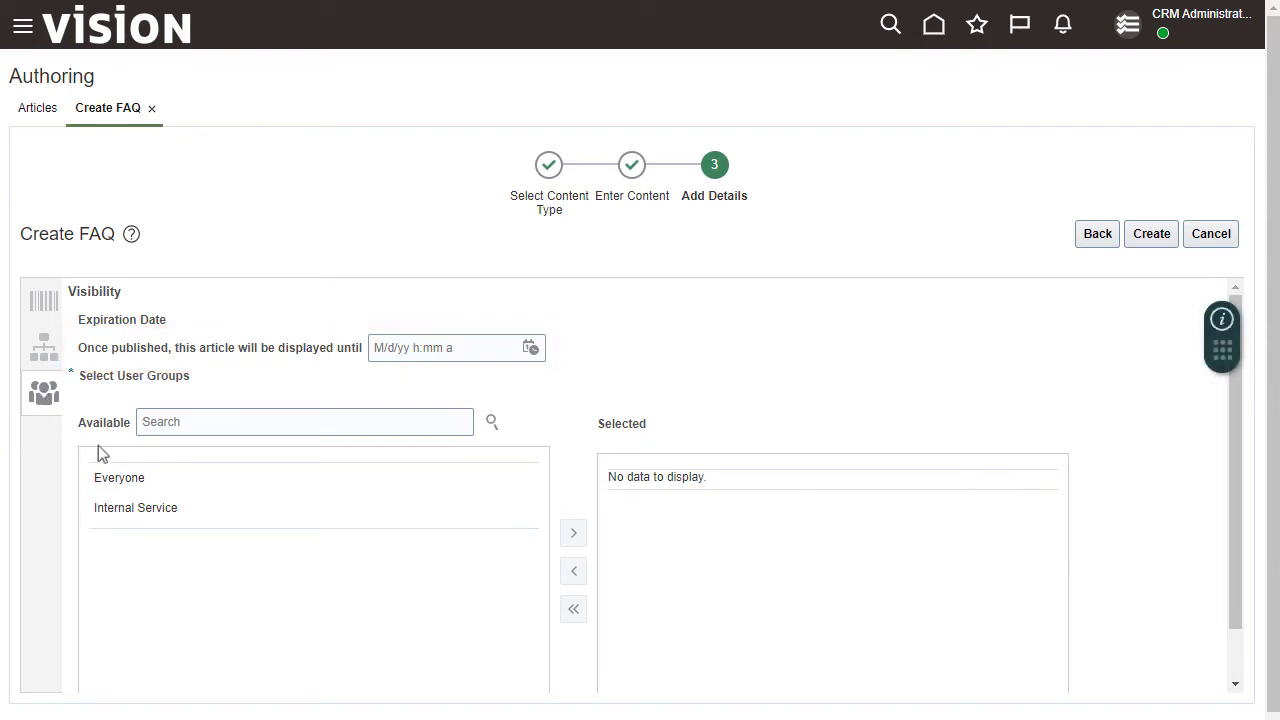
# Add the Everyone user group to visibility and create the article as FAQ20
pyautogui.click(133, 478)
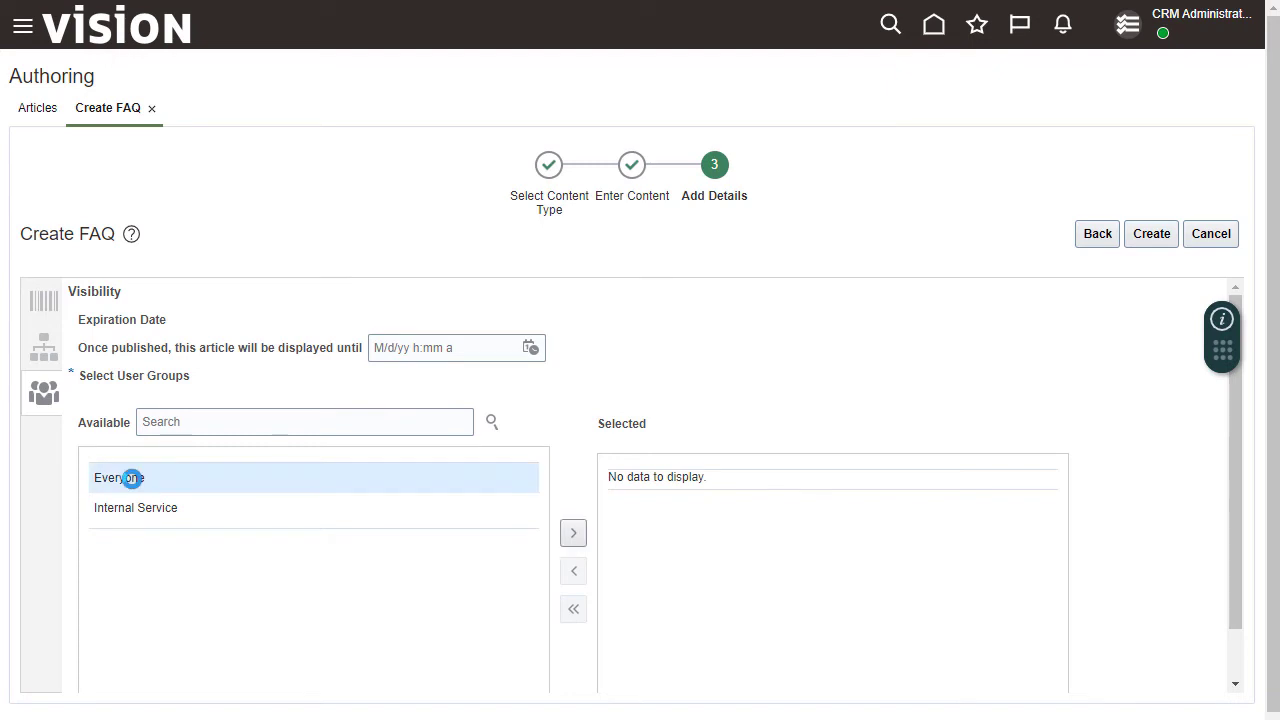
pyautogui.click(572, 537)
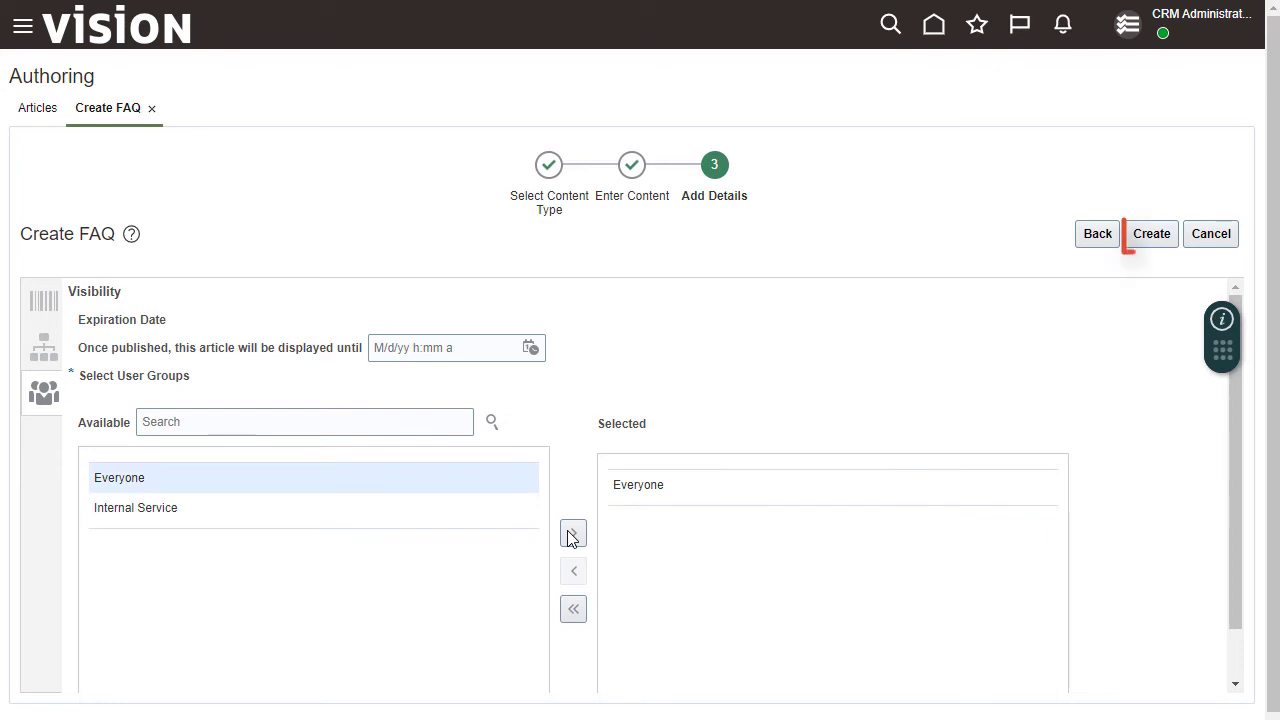
pyautogui.click(1152, 233)
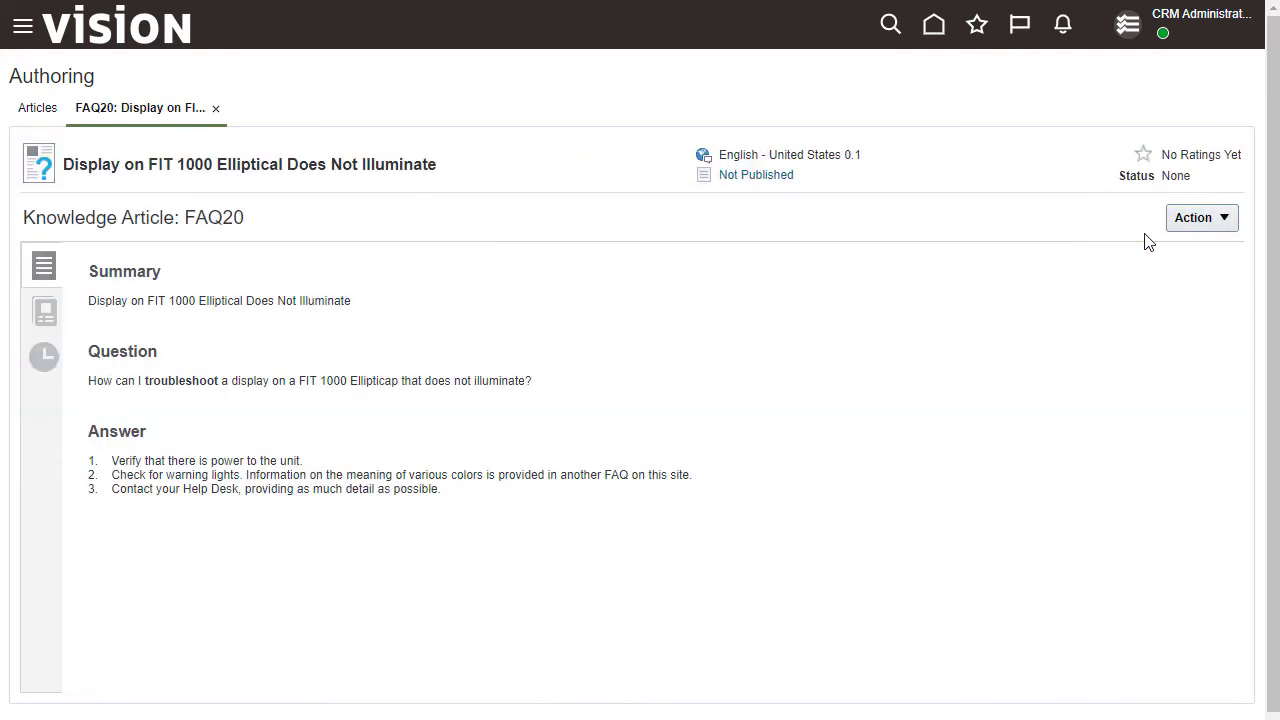
# Publish FAQ20 from the Action menu as version 1.0 and dismiss the confirmation banner
pyautogui.click(1229, 221)
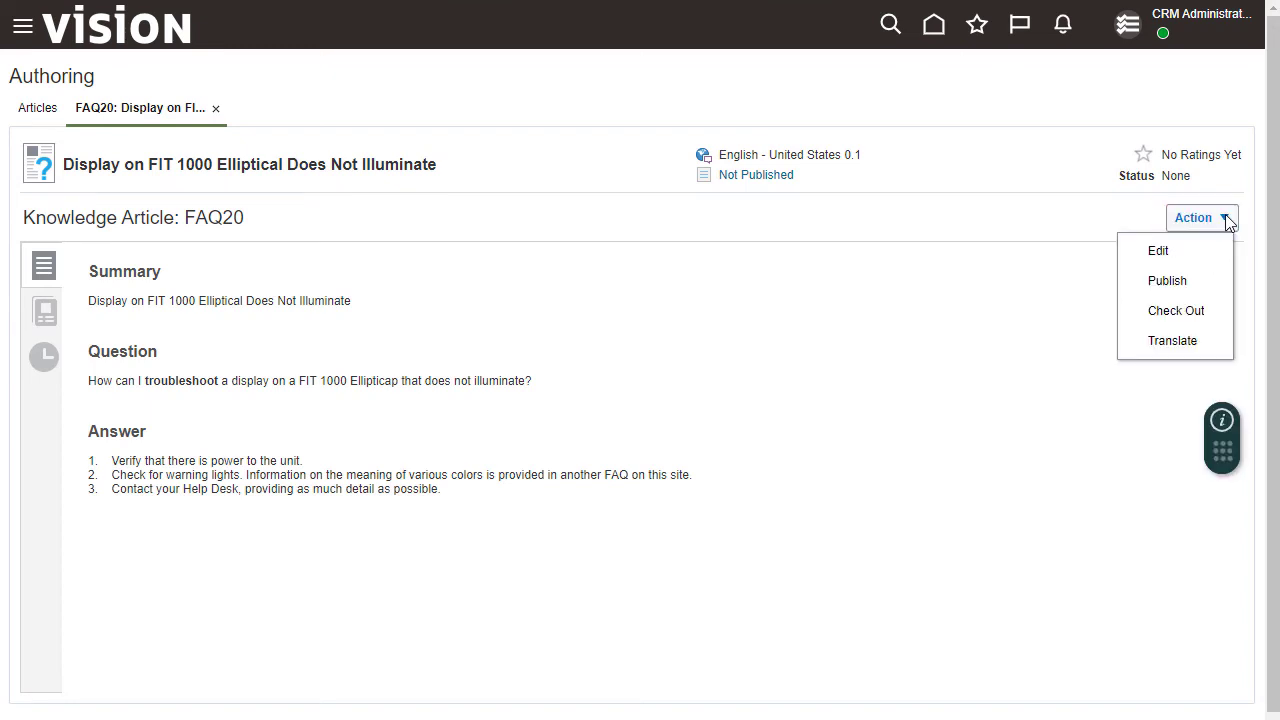
pyautogui.click(1188, 290)
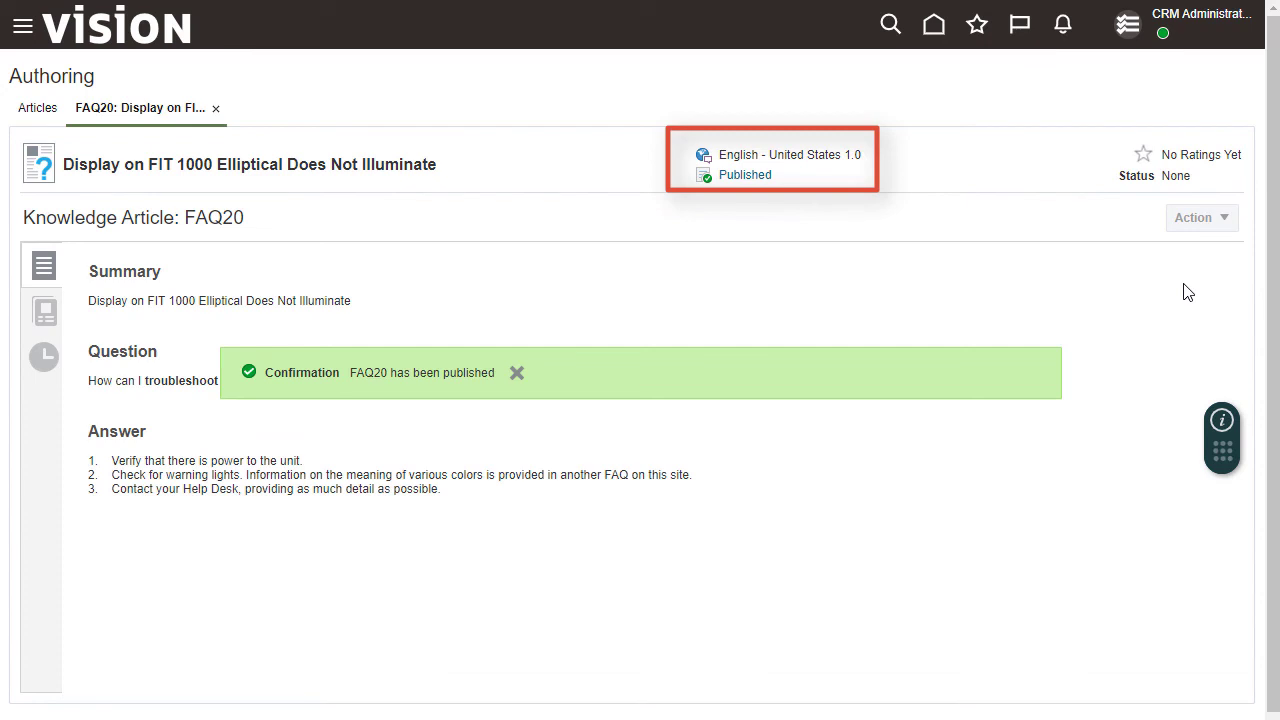
pyautogui.click(516, 376)
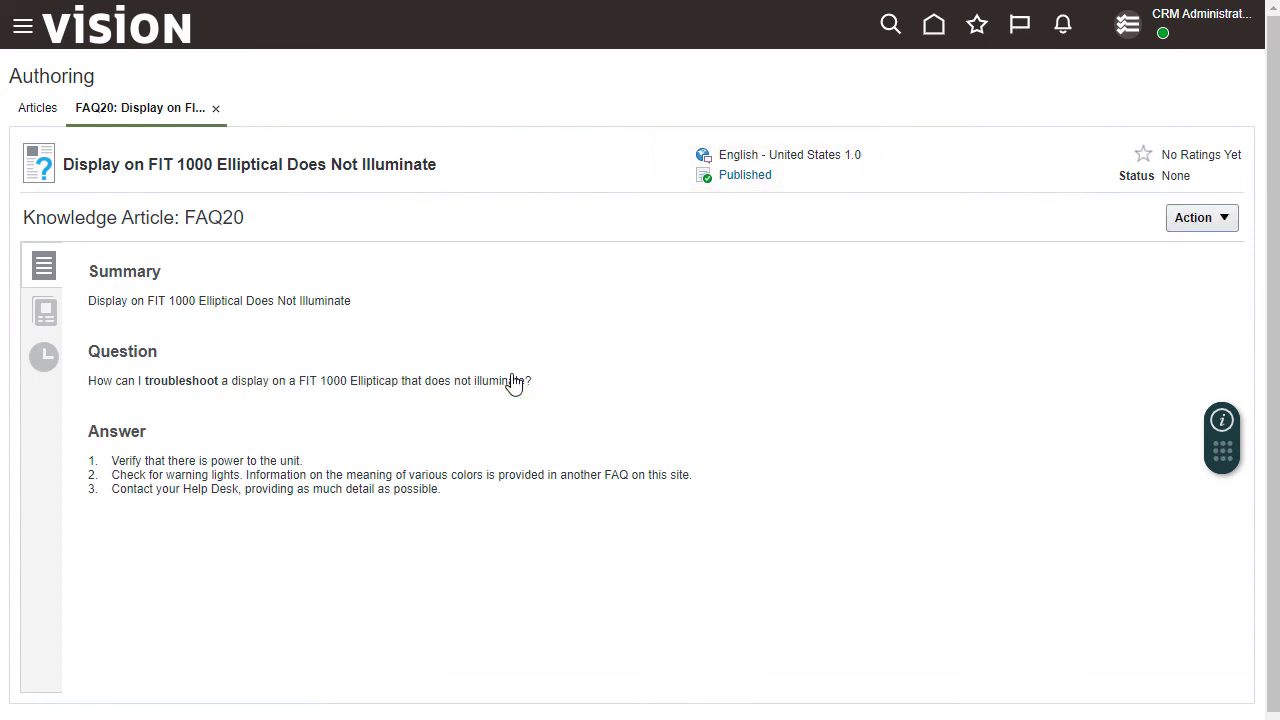